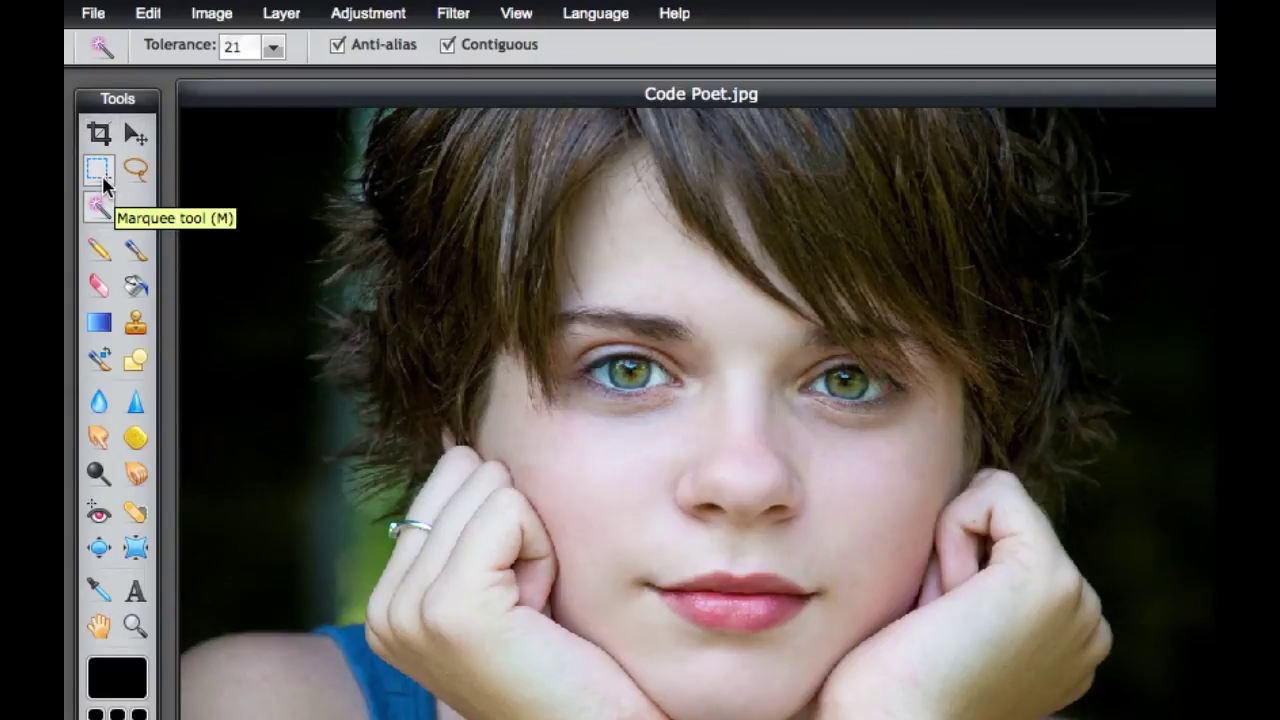
# Step: Try the rectangular Marquee selection, then switch to the freehand Lasso tool (feather 0, anti-alias on)
pyautogui.click(104, 186)
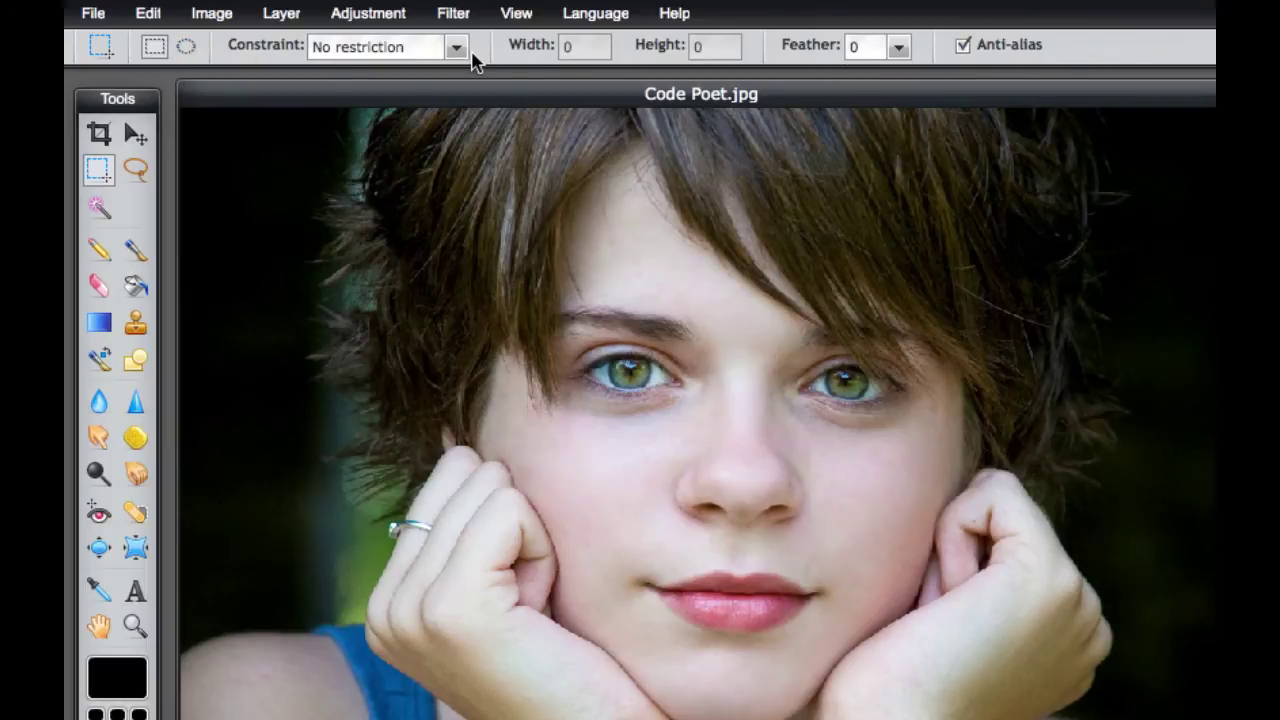
pyautogui.click(137, 172)
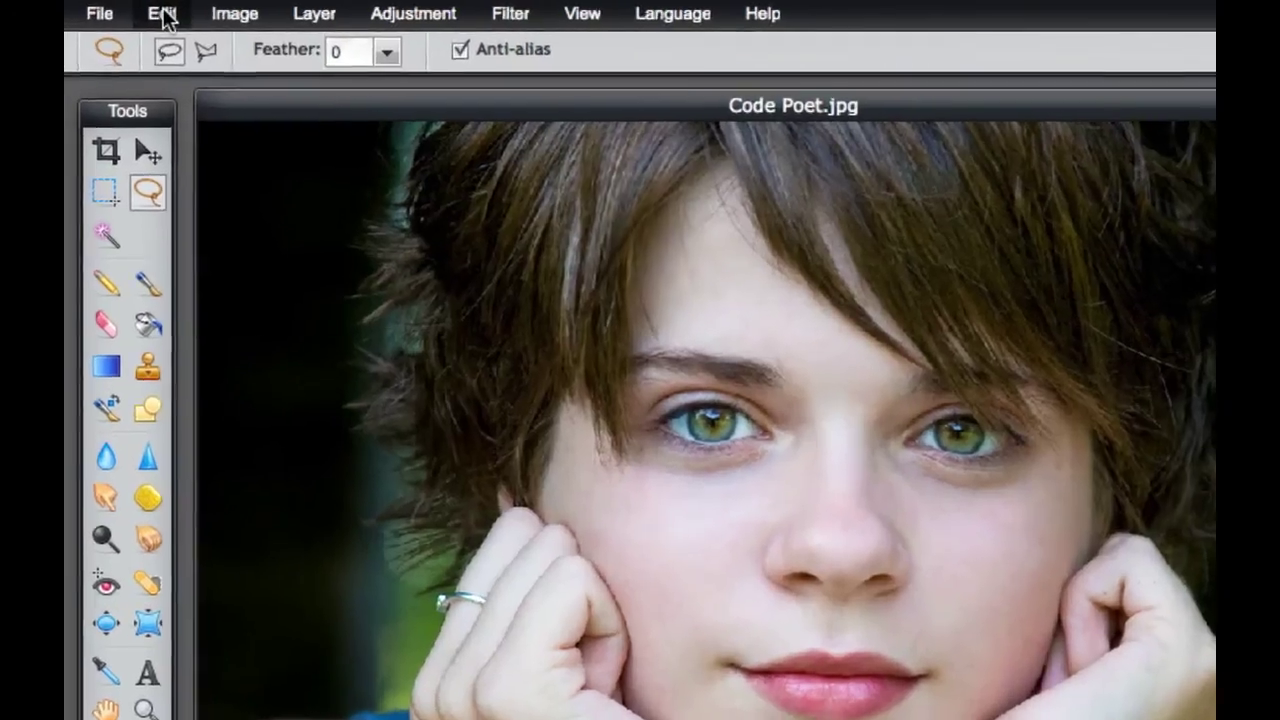
# Step: Browse the Edit, Image and Layer menus, ending on the Adjustment menu
pyautogui.click(149, 14)
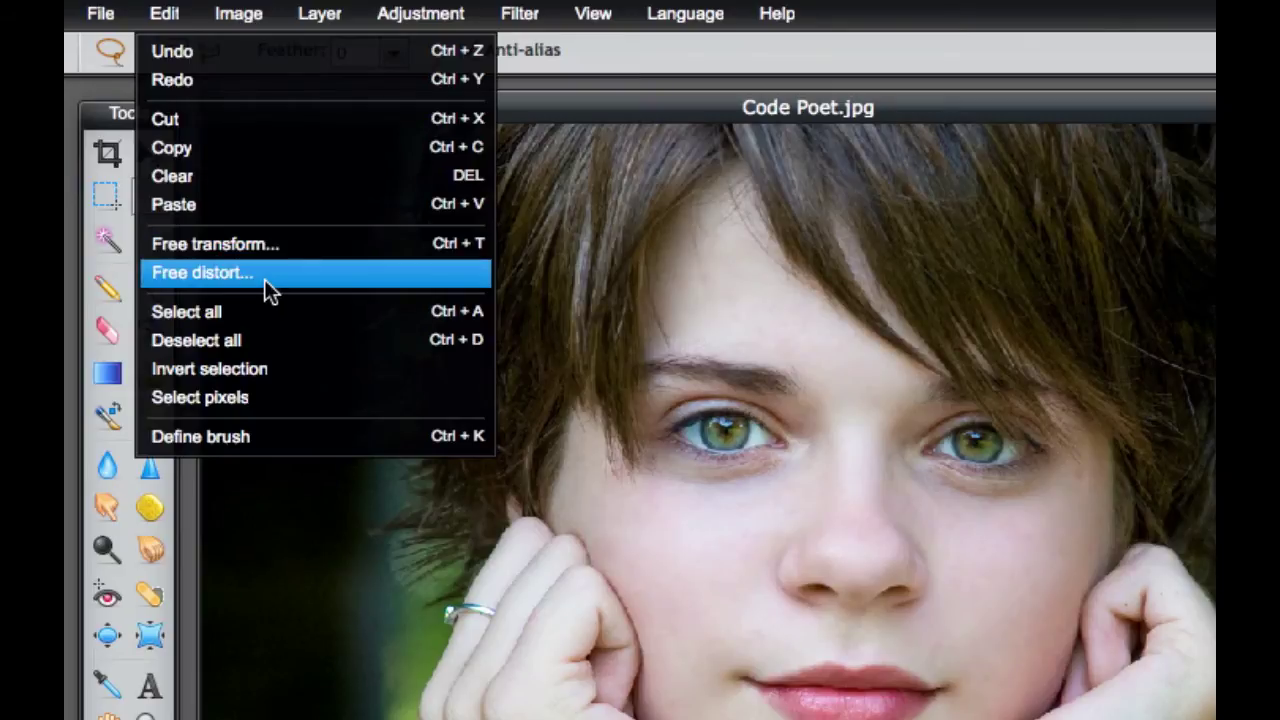
pyautogui.click(240, 18)
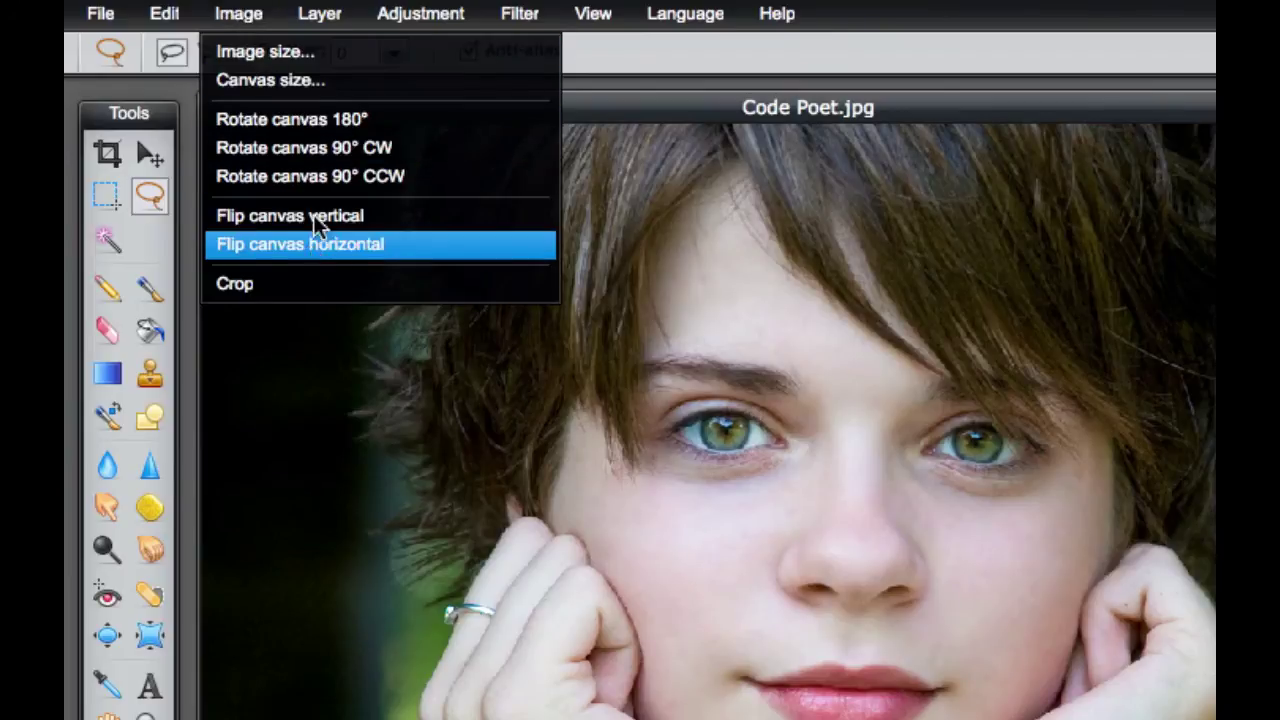
pyautogui.moveTo(323, 20)
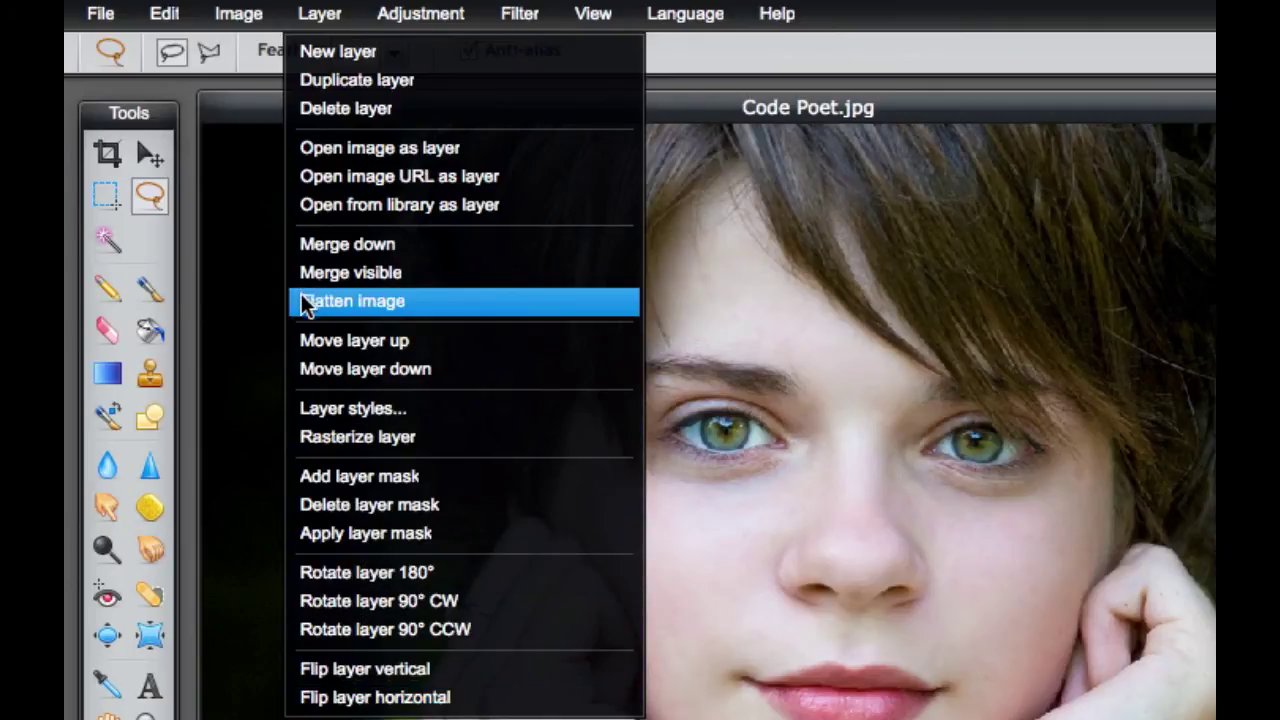
pyautogui.moveTo(419, 28)
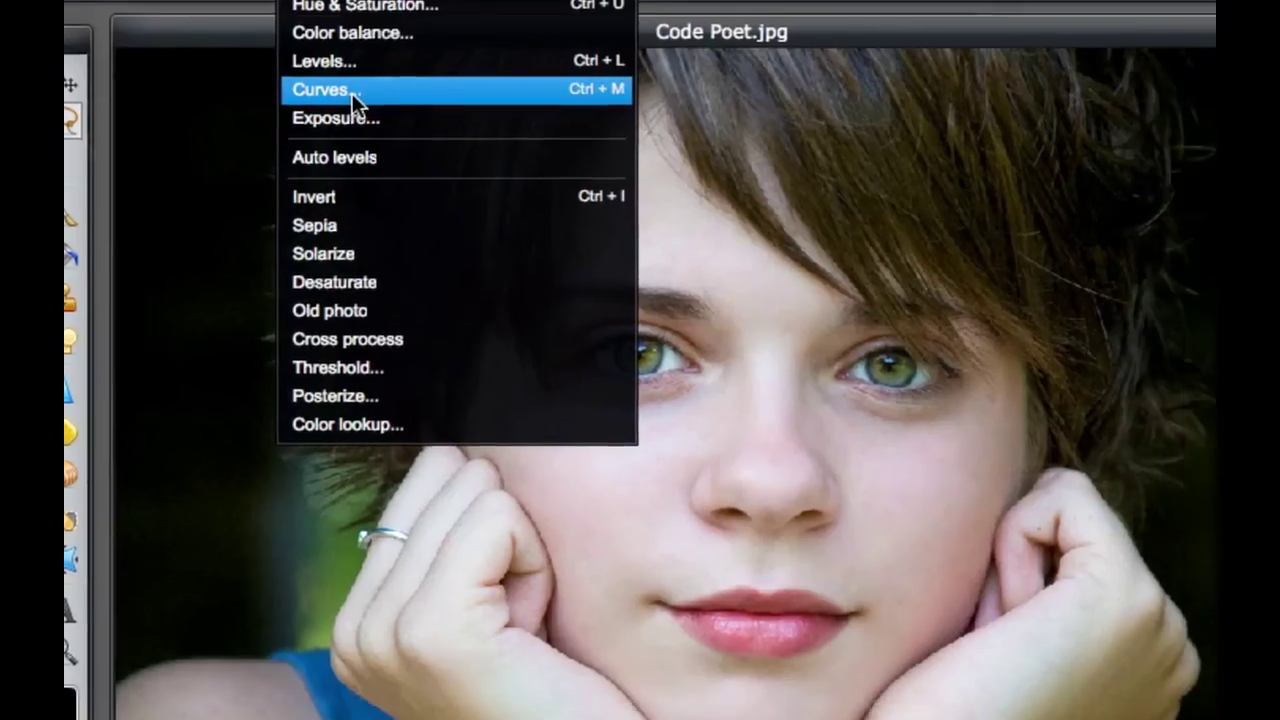
# Step: Open Curves and bend the curve into a gentle S with an extra control point
pyautogui.click(438, 169)
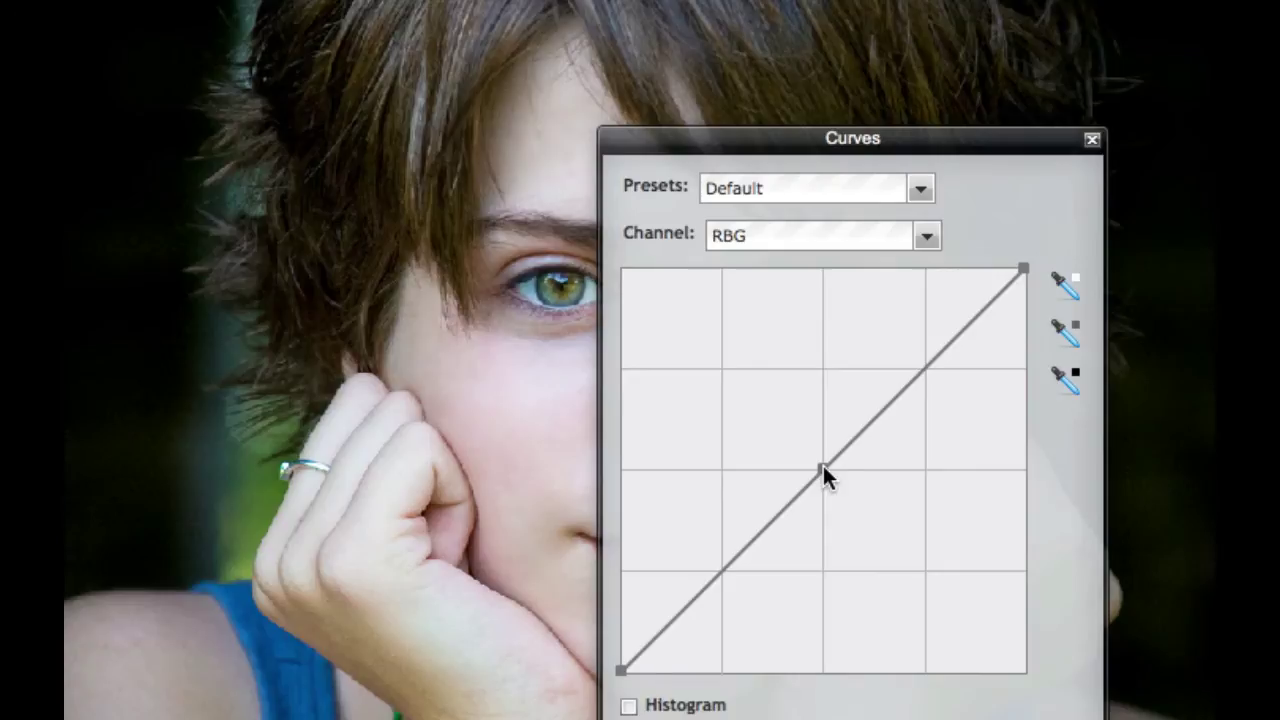
pyautogui.moveTo(823, 465); pyautogui.dragTo(880, 371)
pyautogui.moveTo(767, 524); pyautogui.dragTo(767, 530)
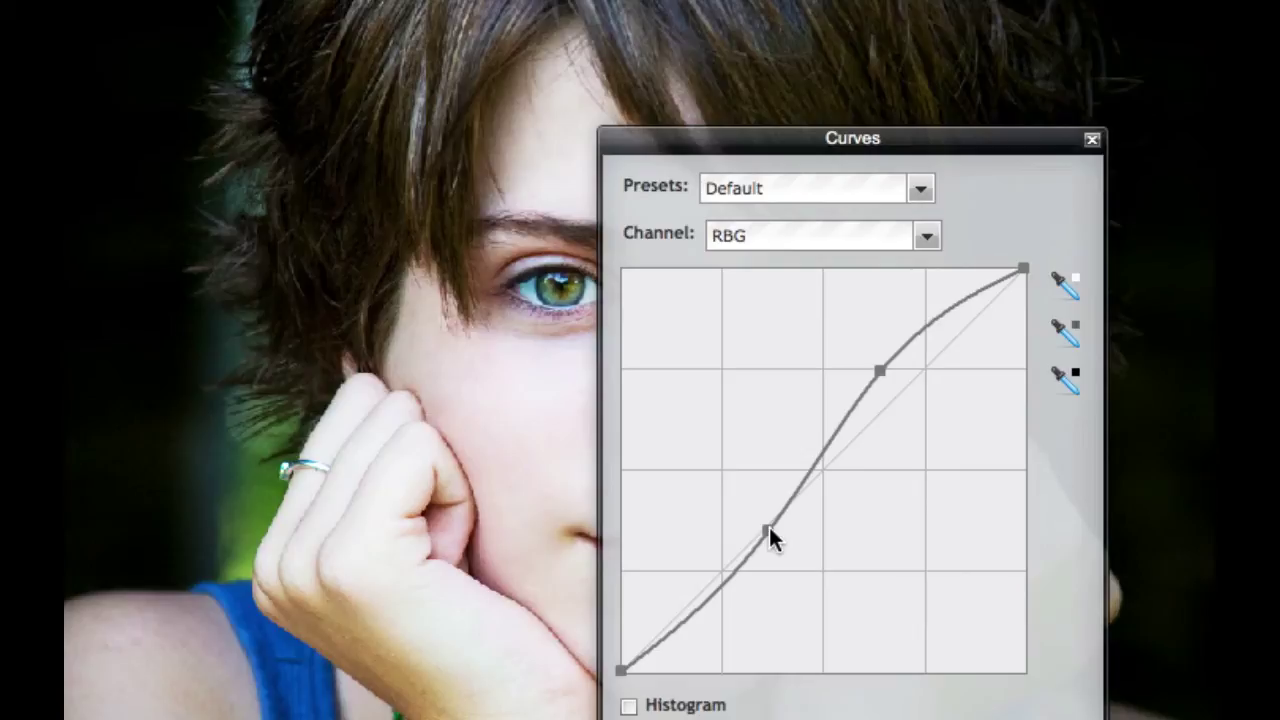
pyautogui.click(879, 369)
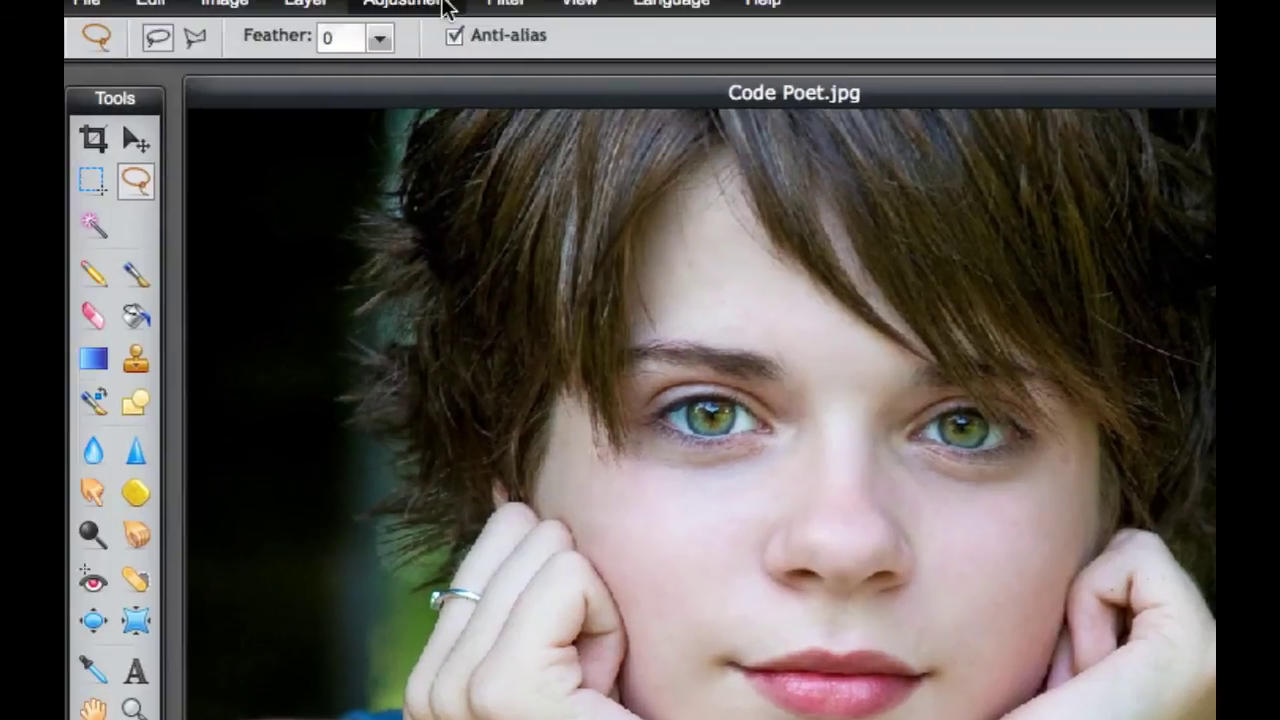
# Step: Apply the Old photo effect, undo it back to full colour, and reopen the menus
pyautogui.click(443, 5)
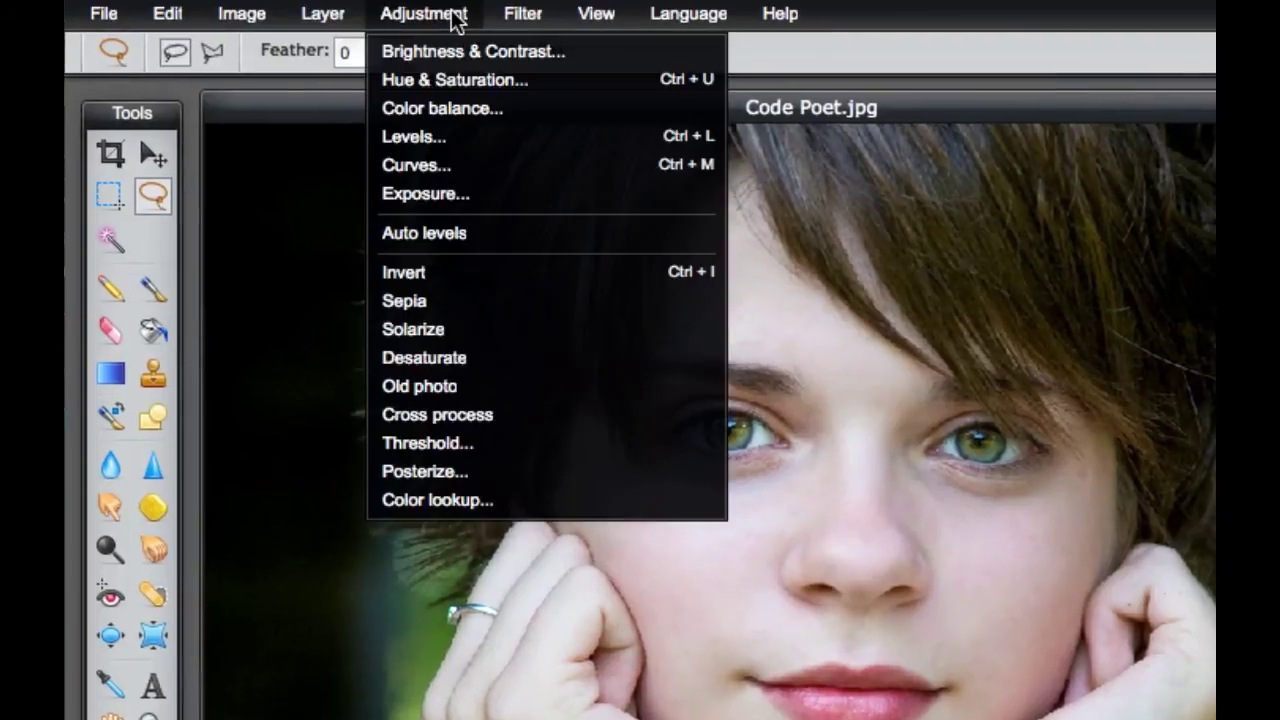
pyautogui.click(551, 390)
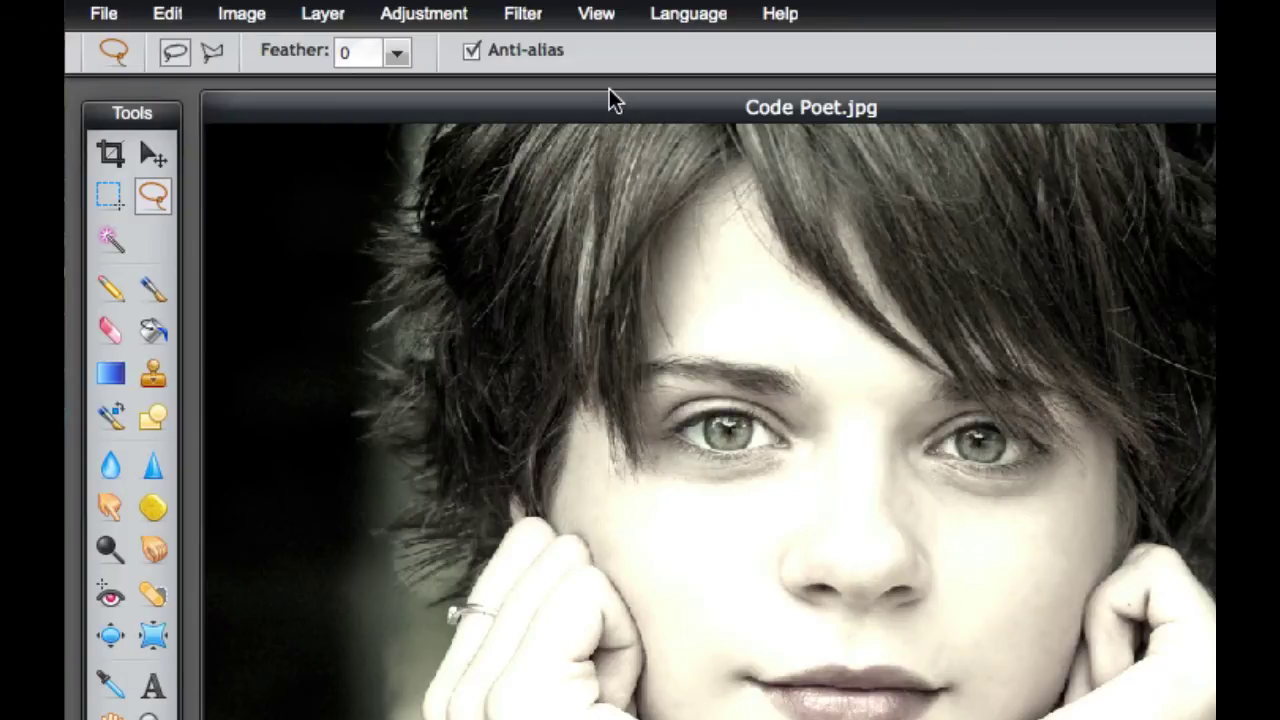
pyautogui.press('super+z')
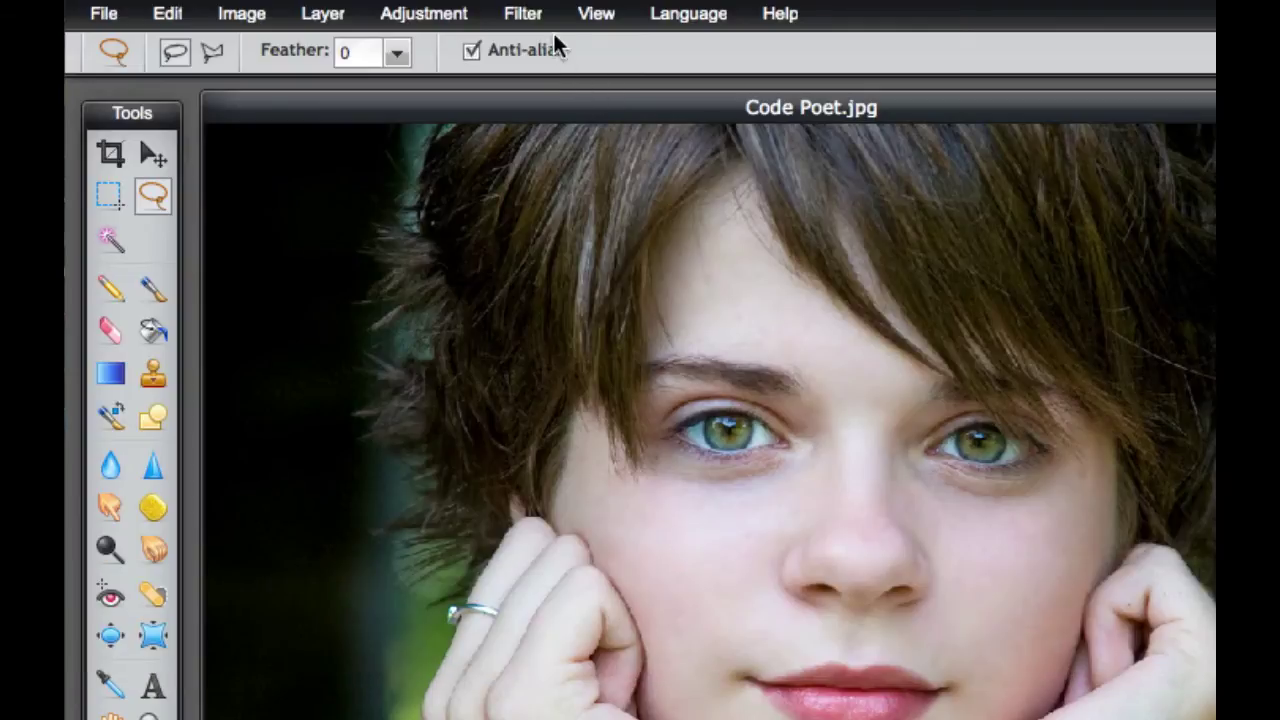
pyautogui.click(522, 14)
pyautogui.moveTo(420, 16)
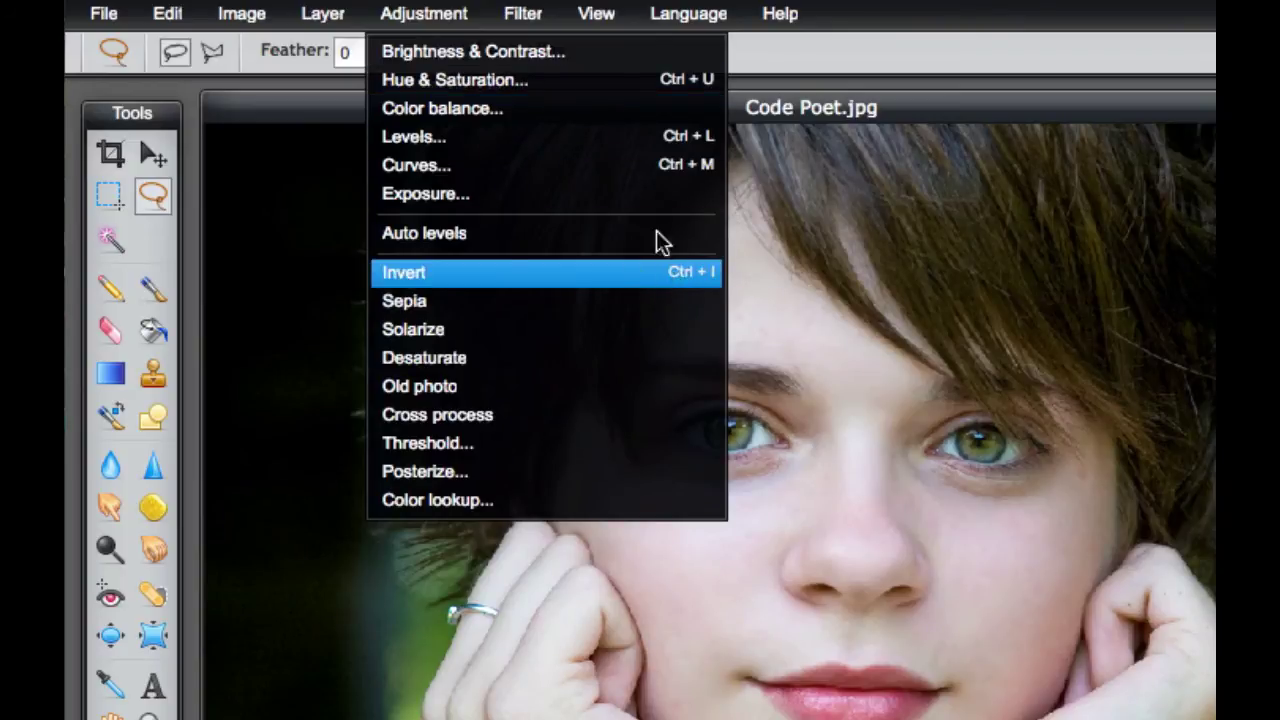
# Step: Preview the Vignette filter with its Size raised to 63, then cancel it
pyautogui.moveTo(519, 20)
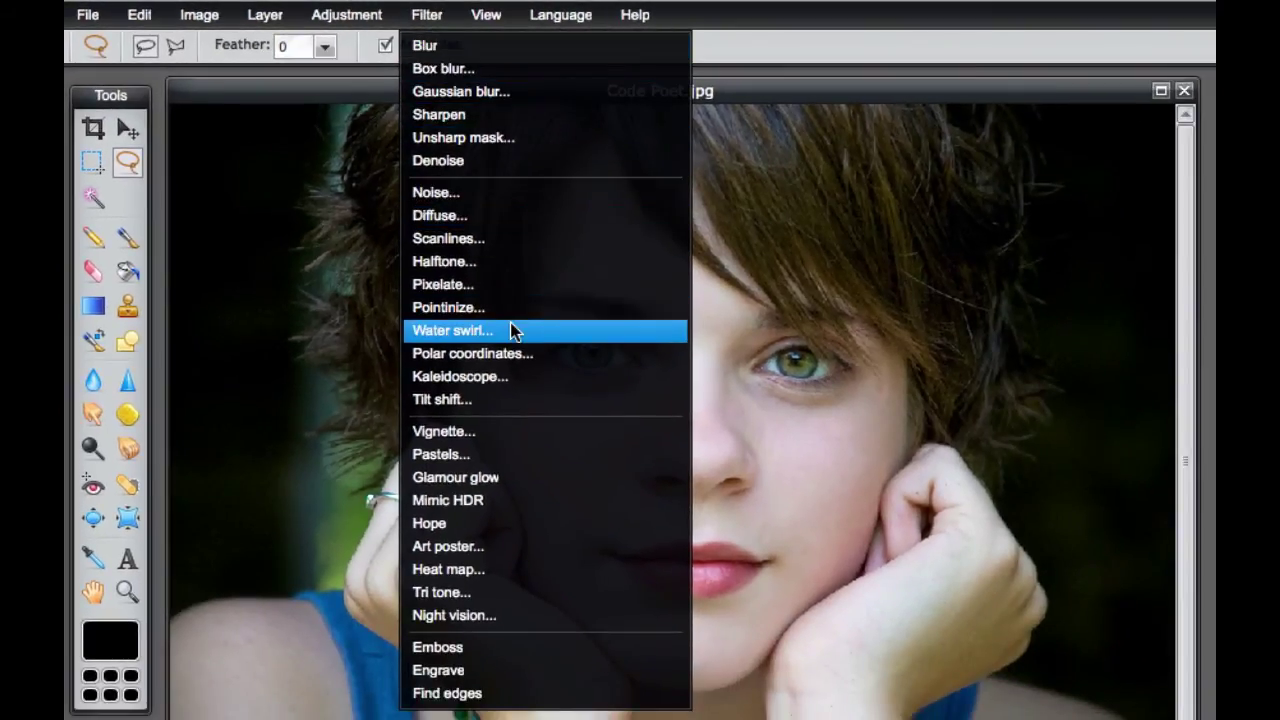
pyautogui.click(490, 441)
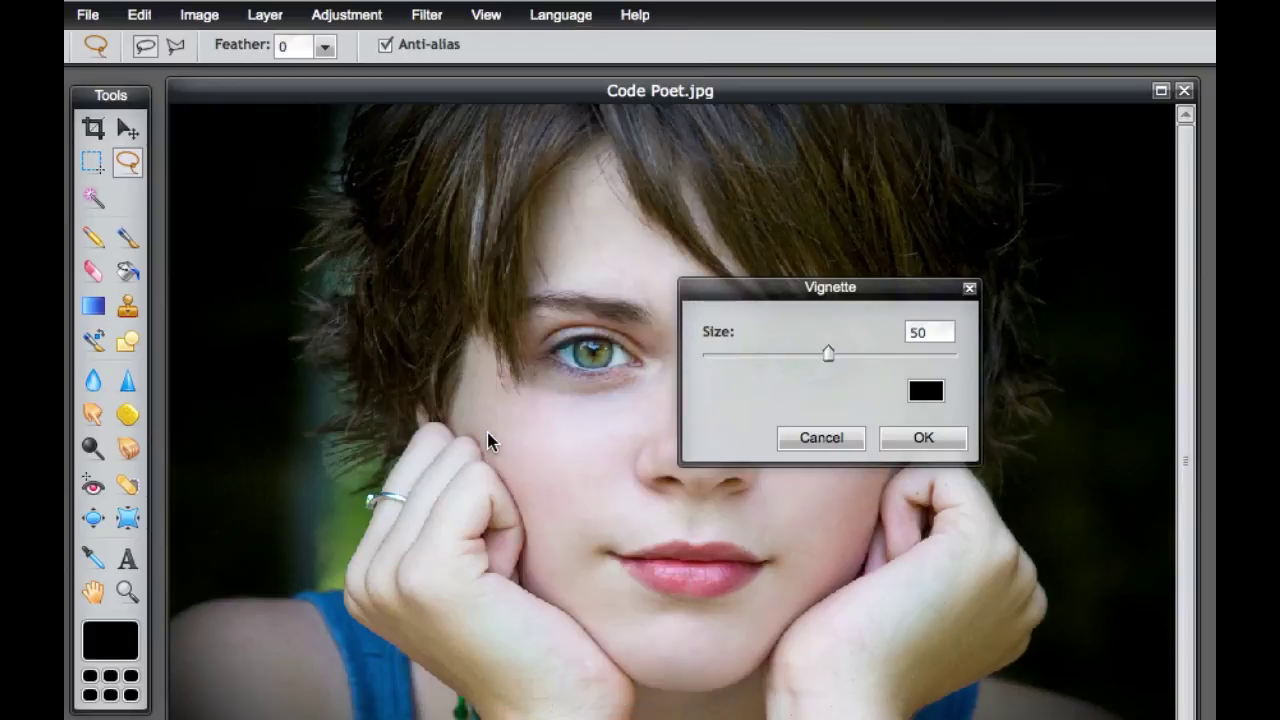
pyautogui.moveTo(829, 362); pyautogui.dragTo(866, 357)
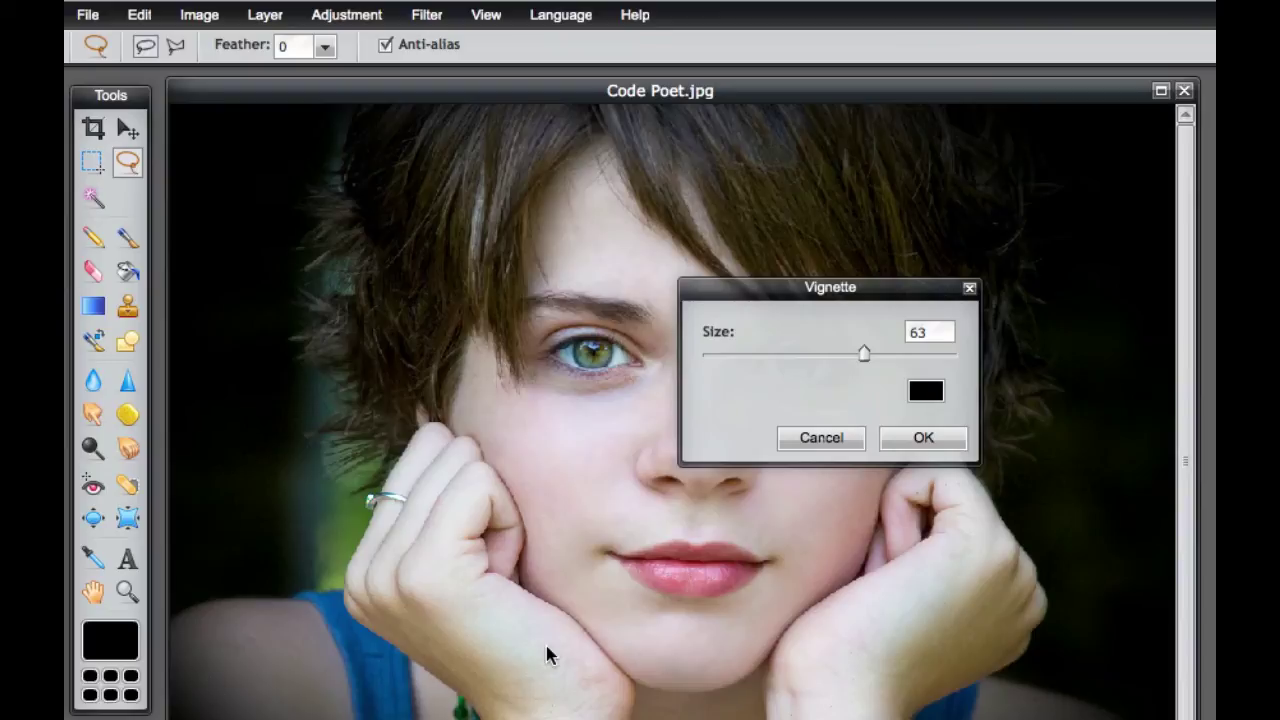
pyautogui.click(843, 442)
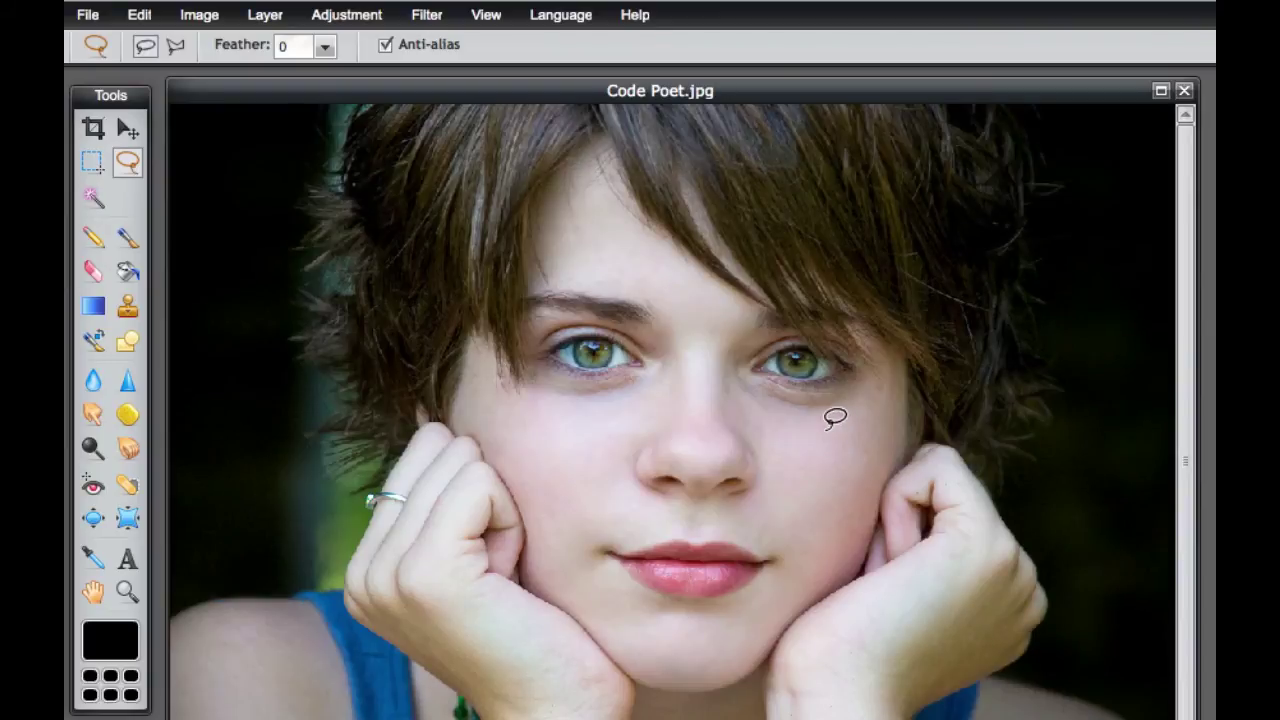
# Step: Apply the Mimic HDR filter to the portrait and undo it
pyautogui.click(427, 16)
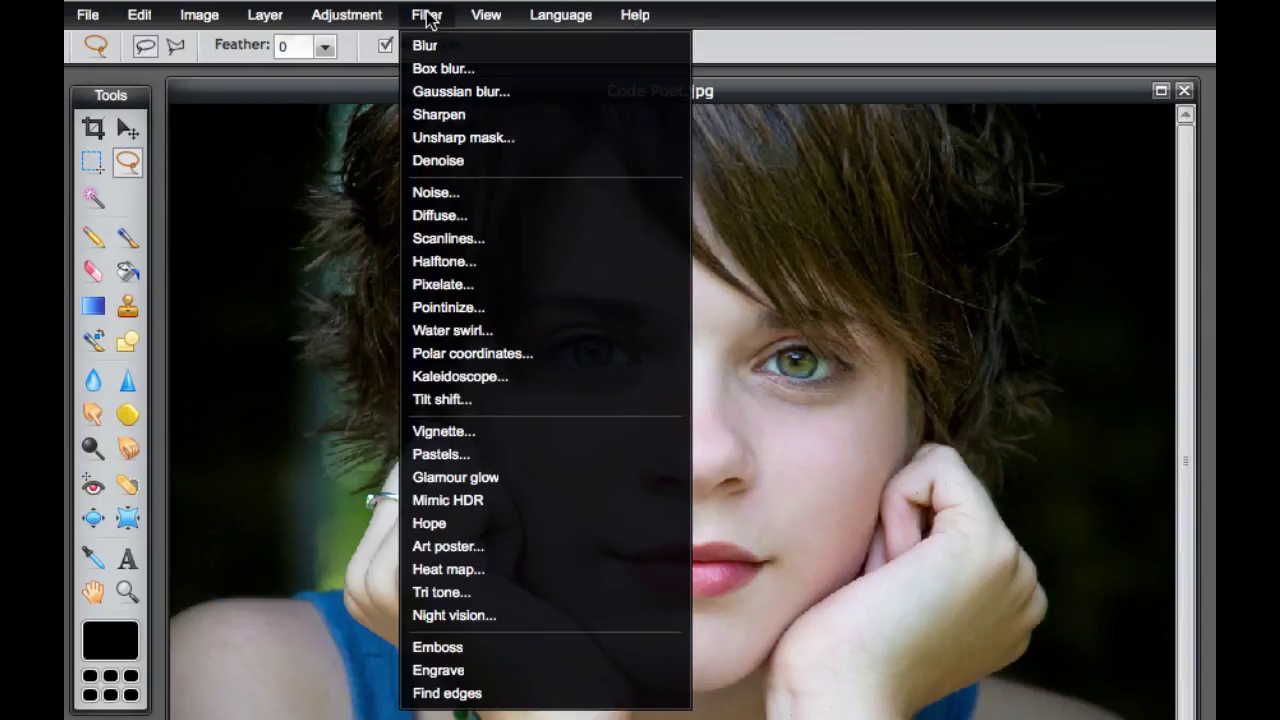
pyautogui.click(474, 510)
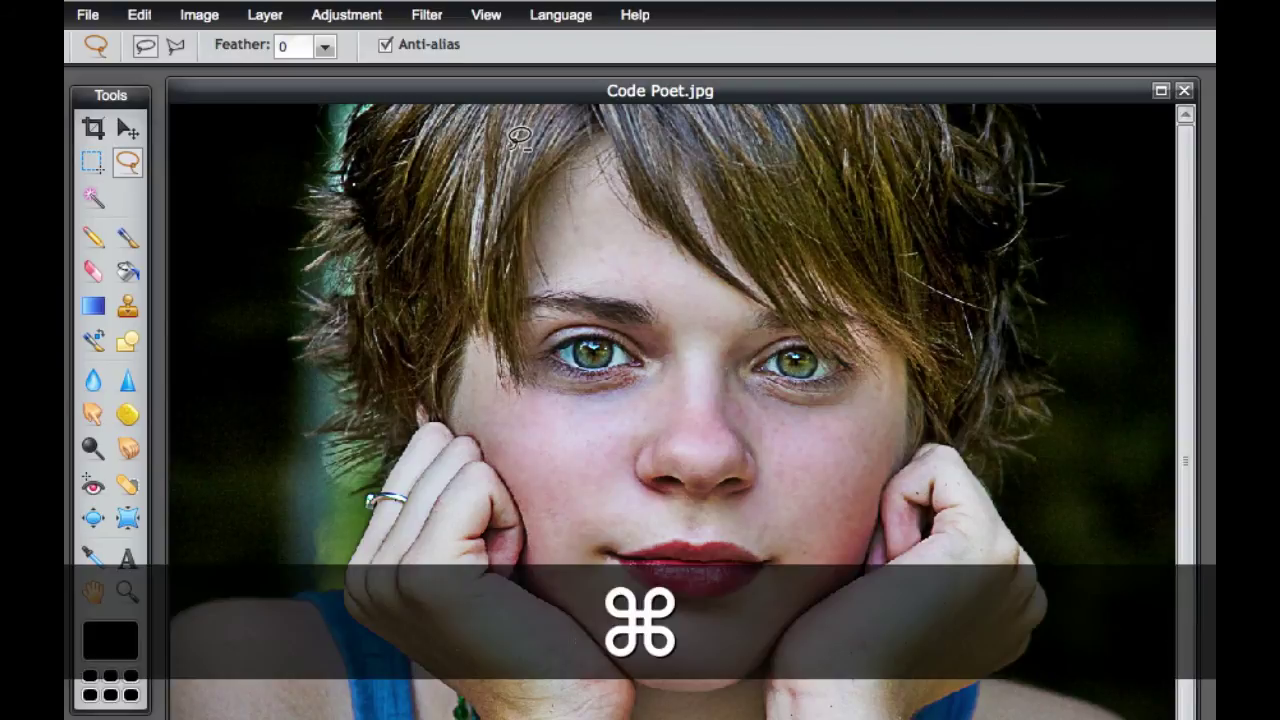
pyautogui.press('super+z')
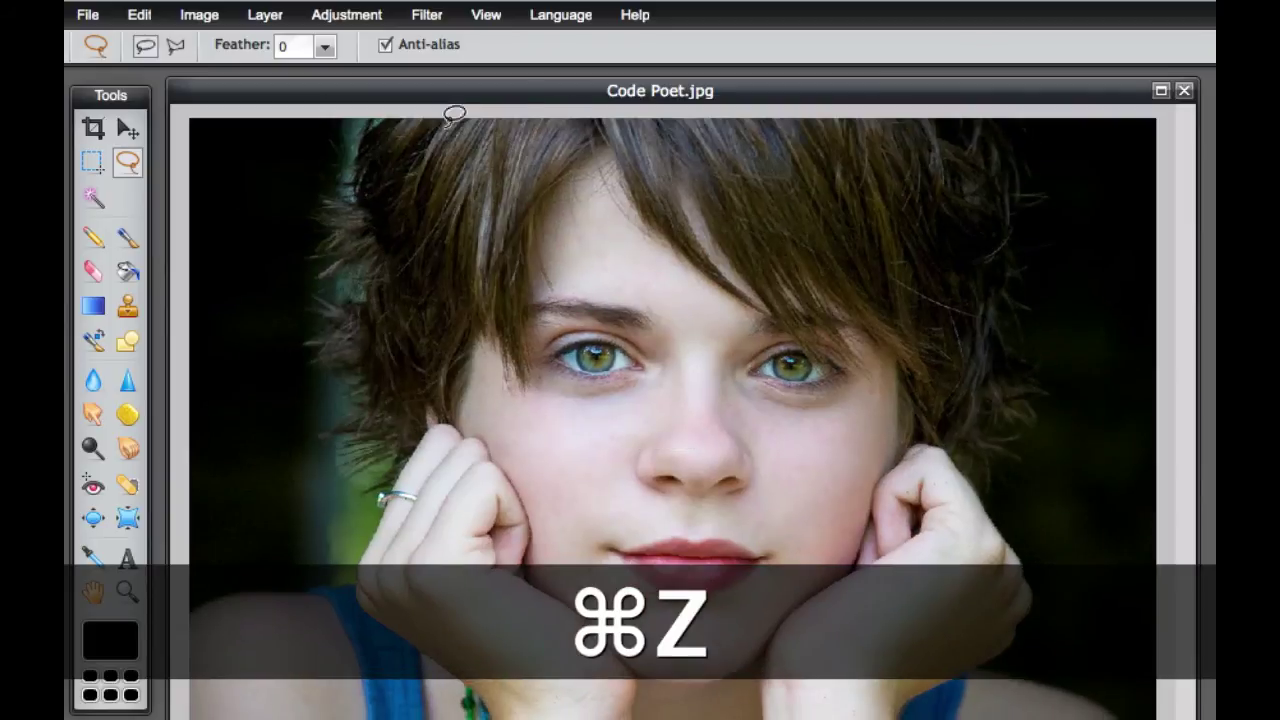
# Step: Apply and undo Glamour glow, then view the photo at actual pixel size
pyautogui.click(428, 16)
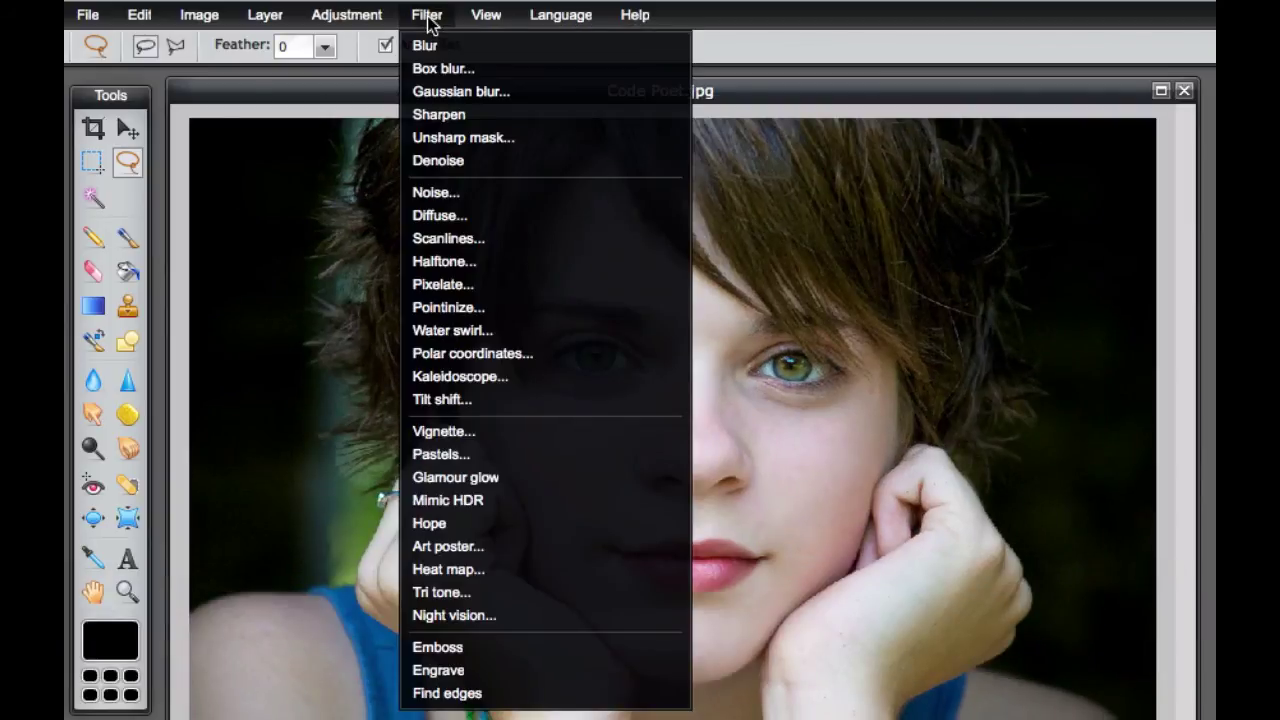
pyautogui.click(478, 478)
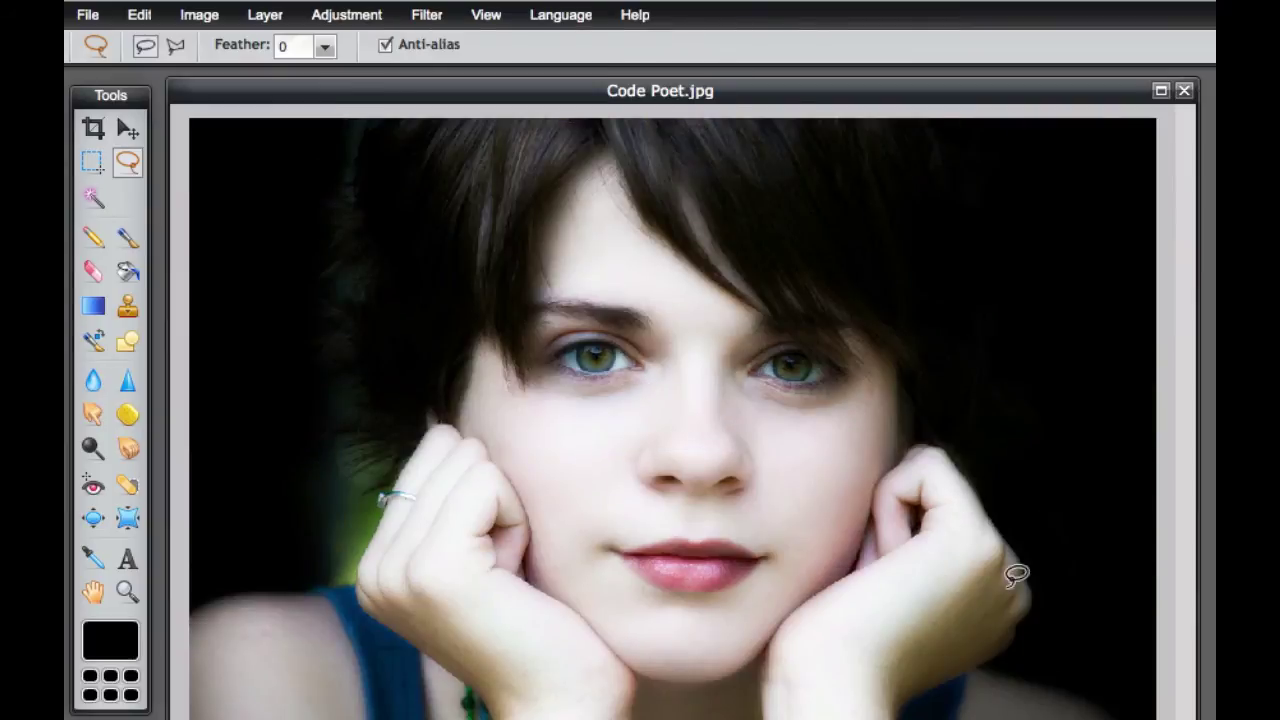
pyautogui.press('super+z')
pyautogui.press('super+z')
pyautogui.press('super+z')
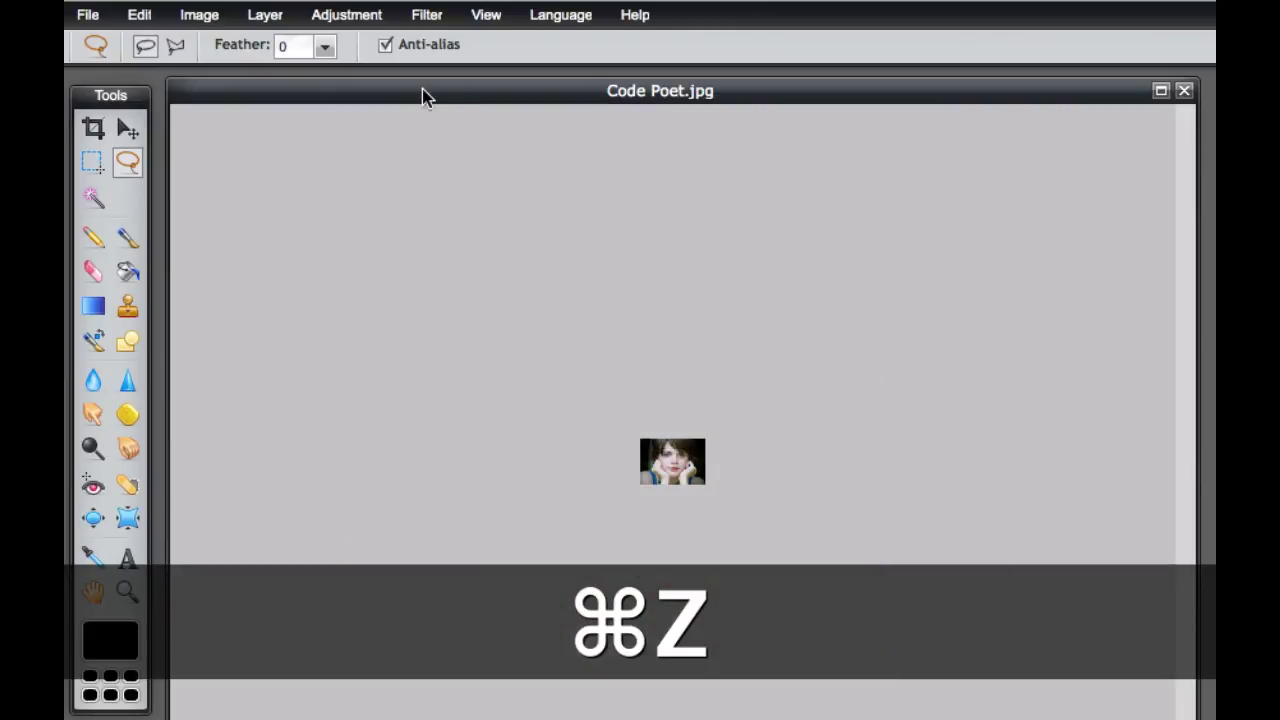
pyautogui.press('super+0')
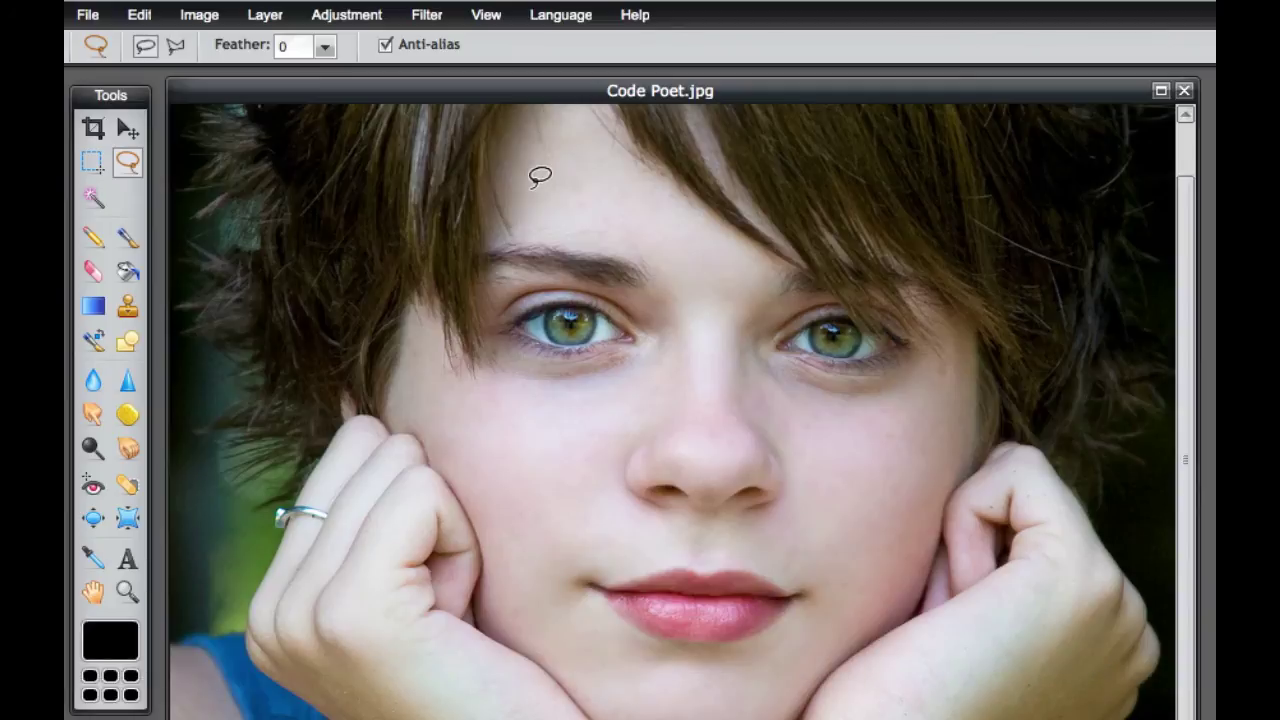
# Step: Preview Night vision at noise 64 and gain 75, cancel, then preview Heat map at Amount 50
pyautogui.click(440, 20)
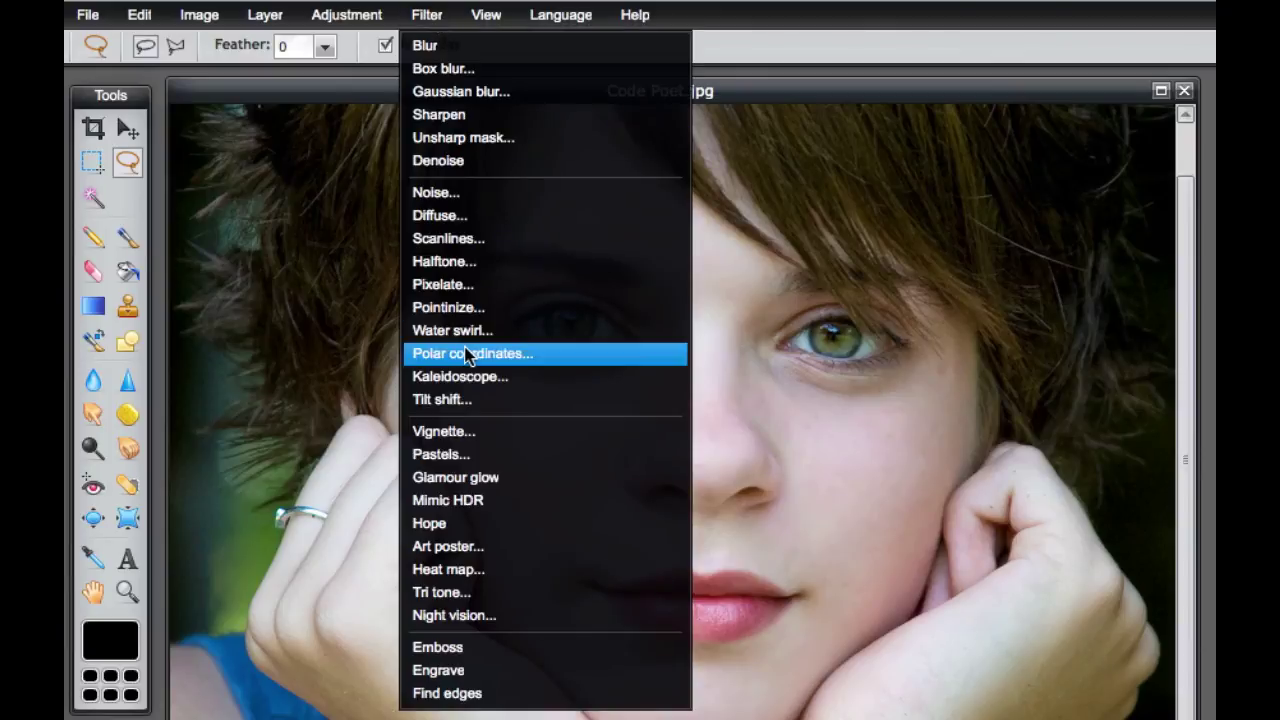
pyautogui.click(508, 615)
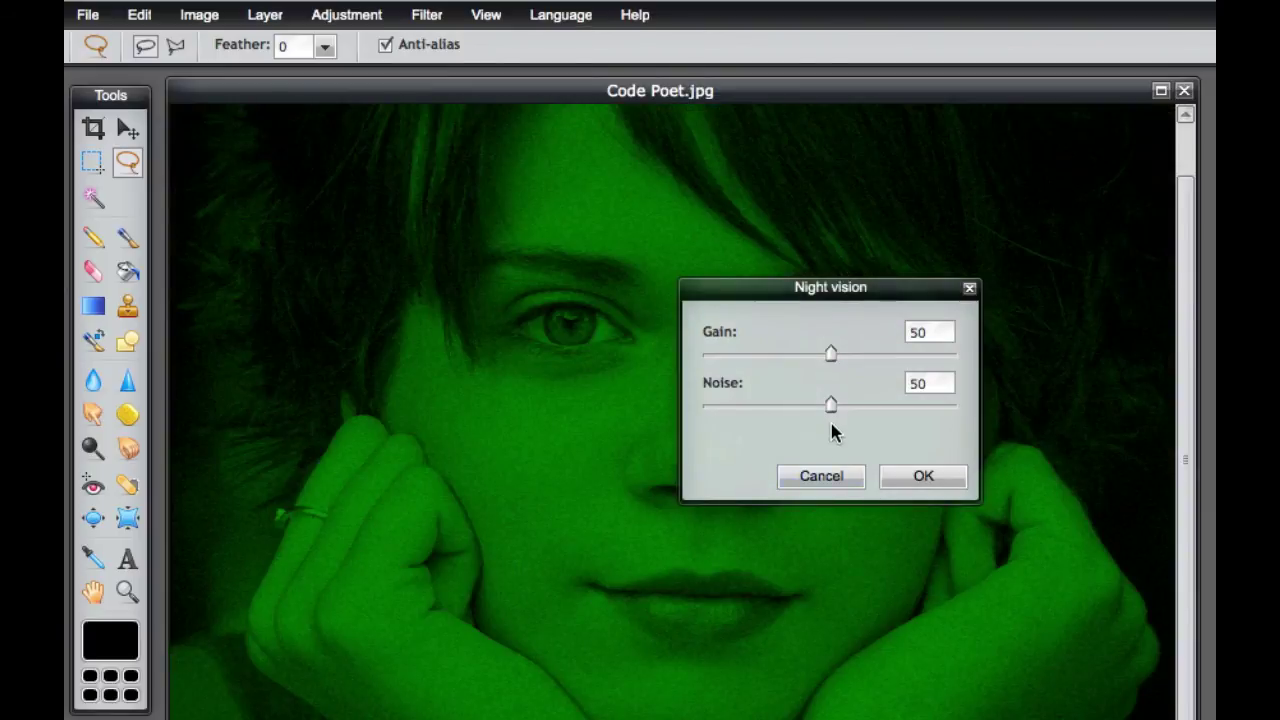
pyautogui.moveTo(831, 406); pyautogui.dragTo(864, 405)
pyautogui.moveTo(826, 351); pyautogui.dragTo(891, 361)
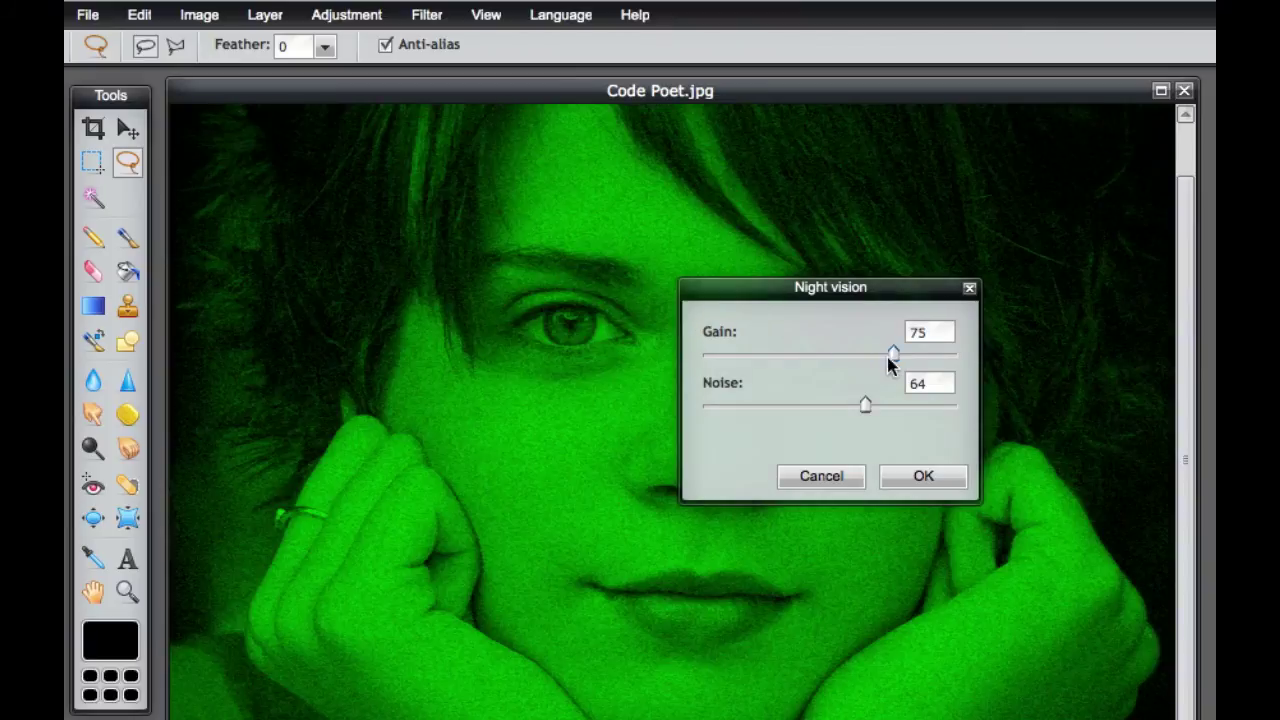
pyautogui.click(843, 478)
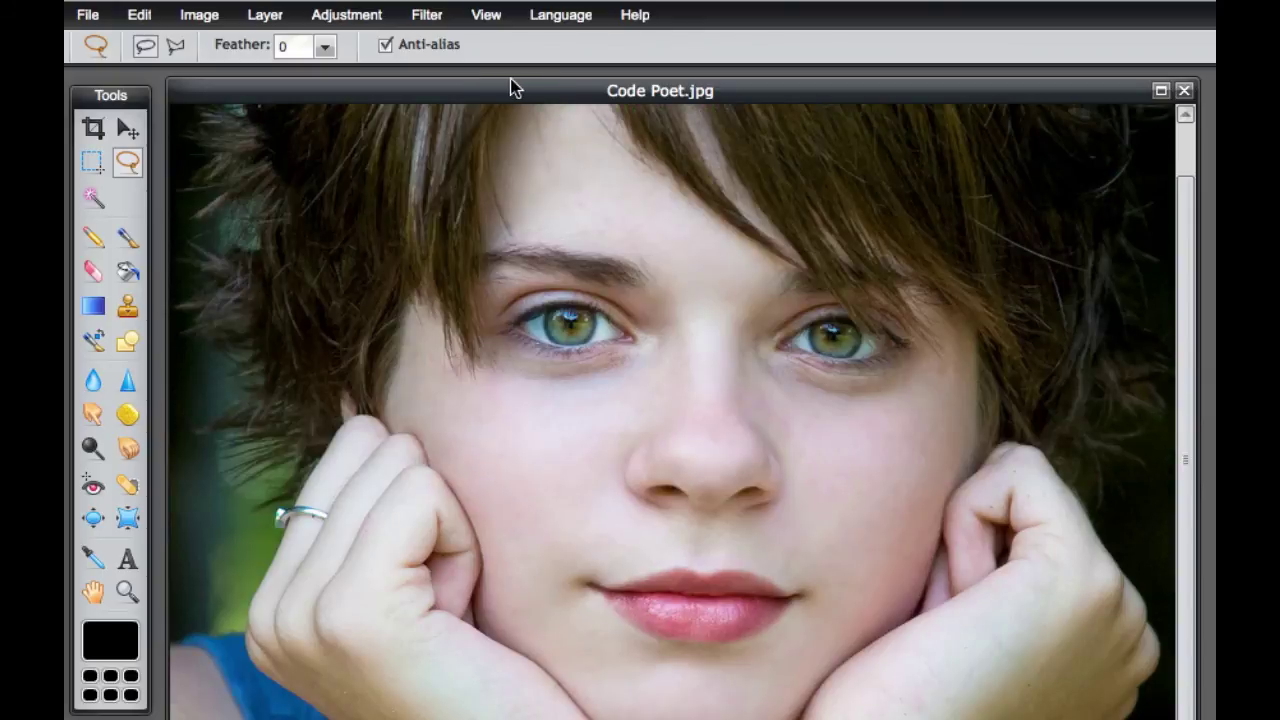
pyautogui.click(424, 16)
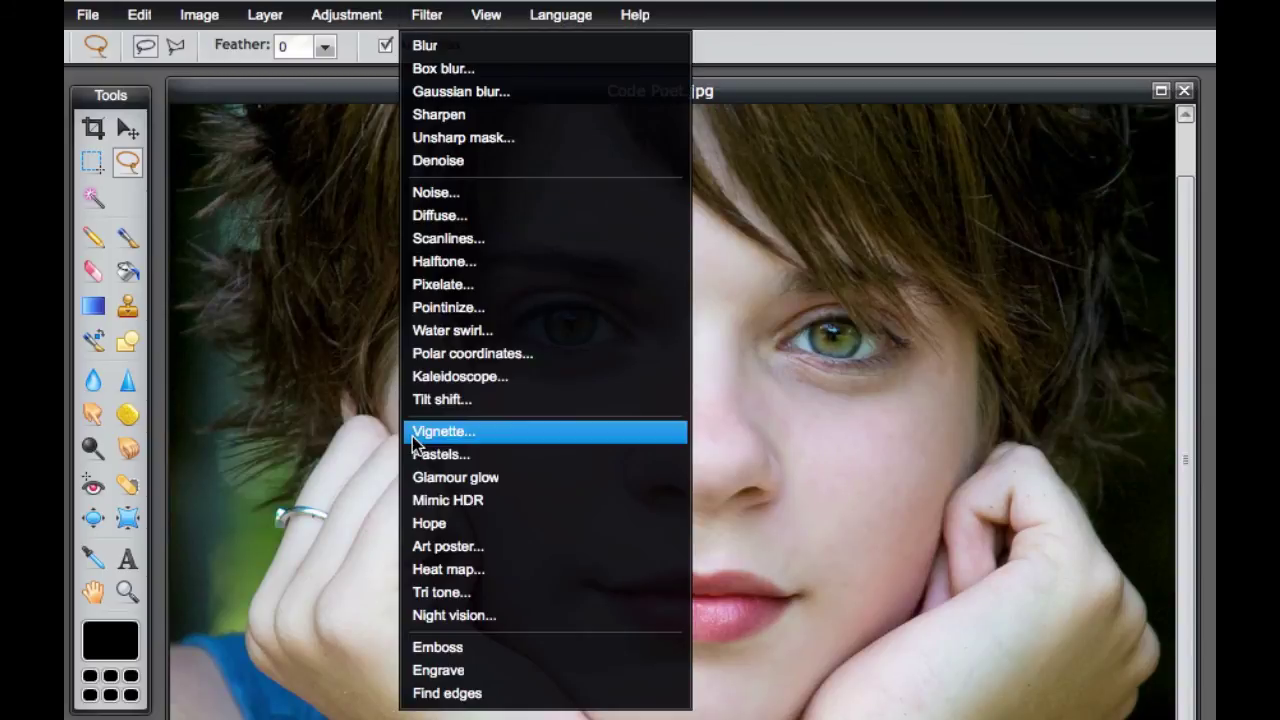
pyautogui.click(500, 570)
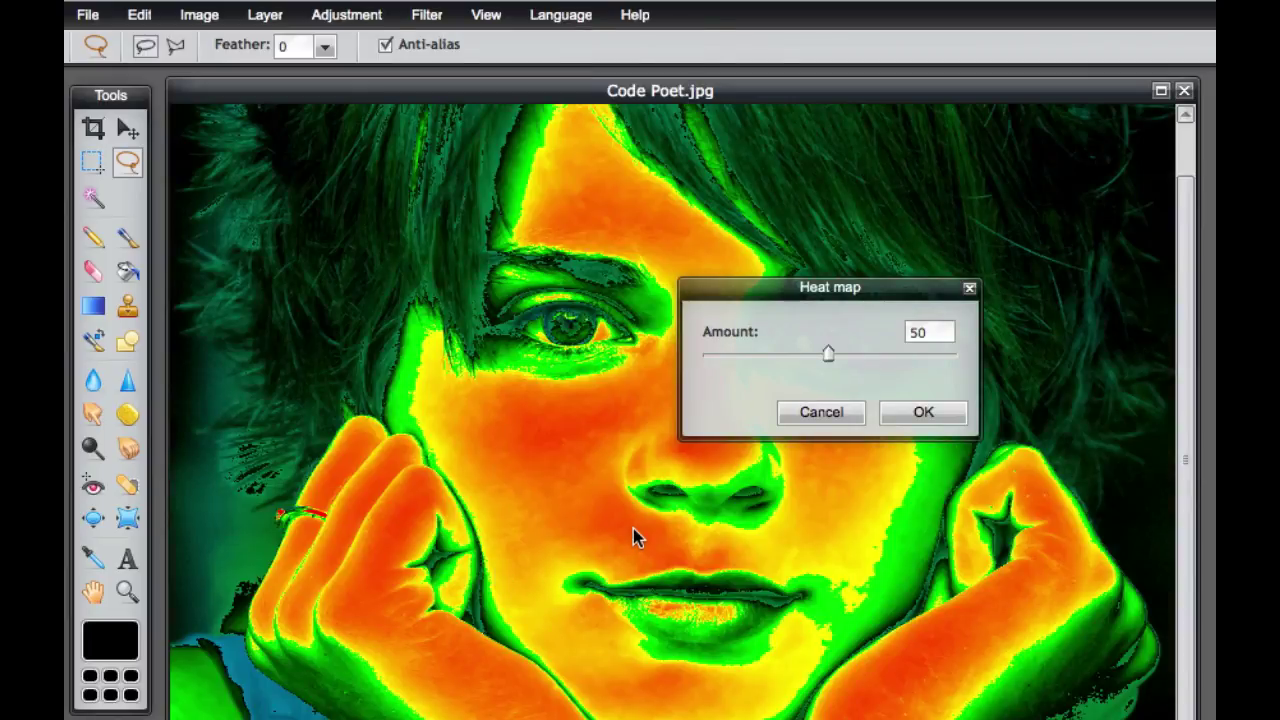
# Step: Cancel the Heat map preview, then browse the View, Language, Help and File menus
pyautogui.click(813, 413)
pyautogui.click(490, 17)
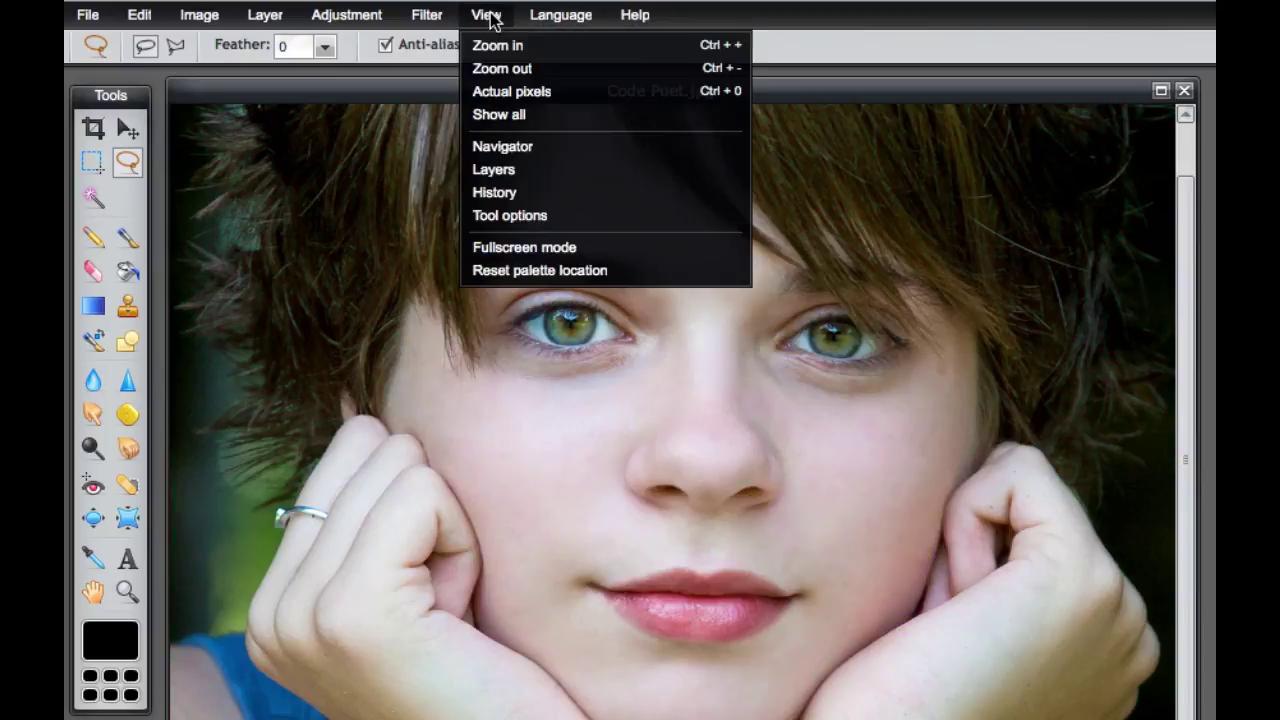
pyautogui.moveTo(573, 22)
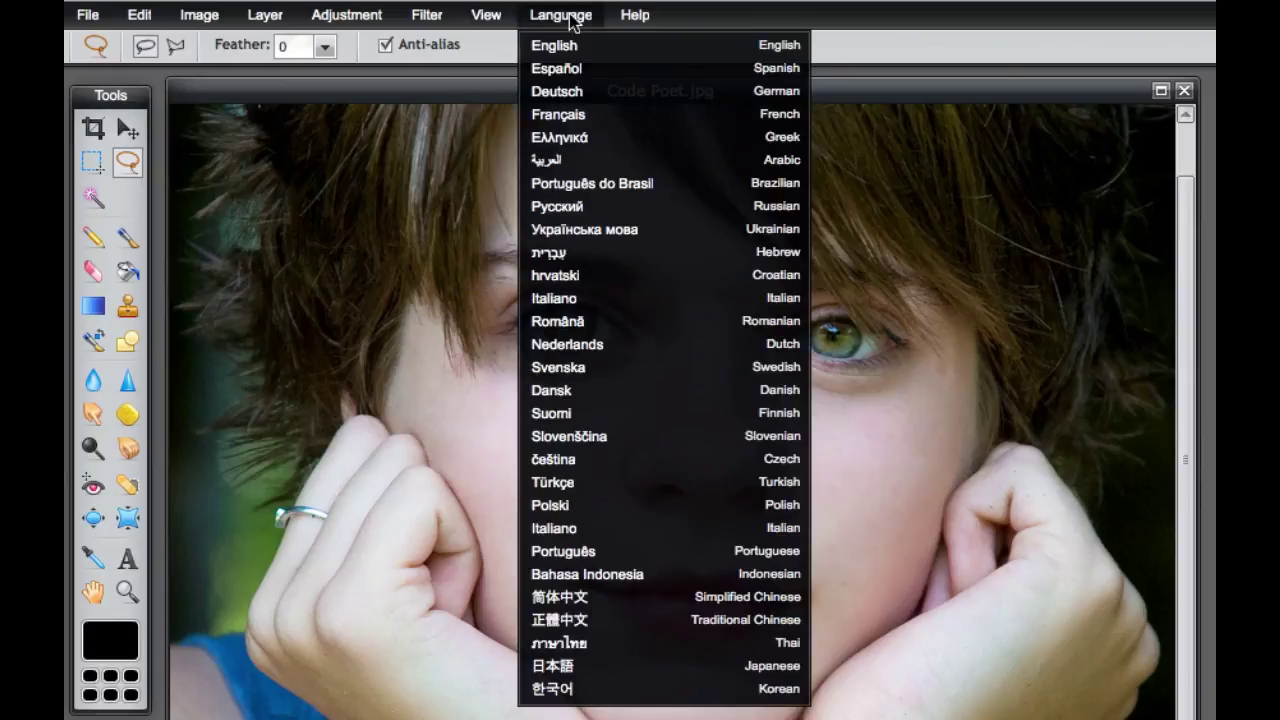
pyautogui.moveTo(652, 18)
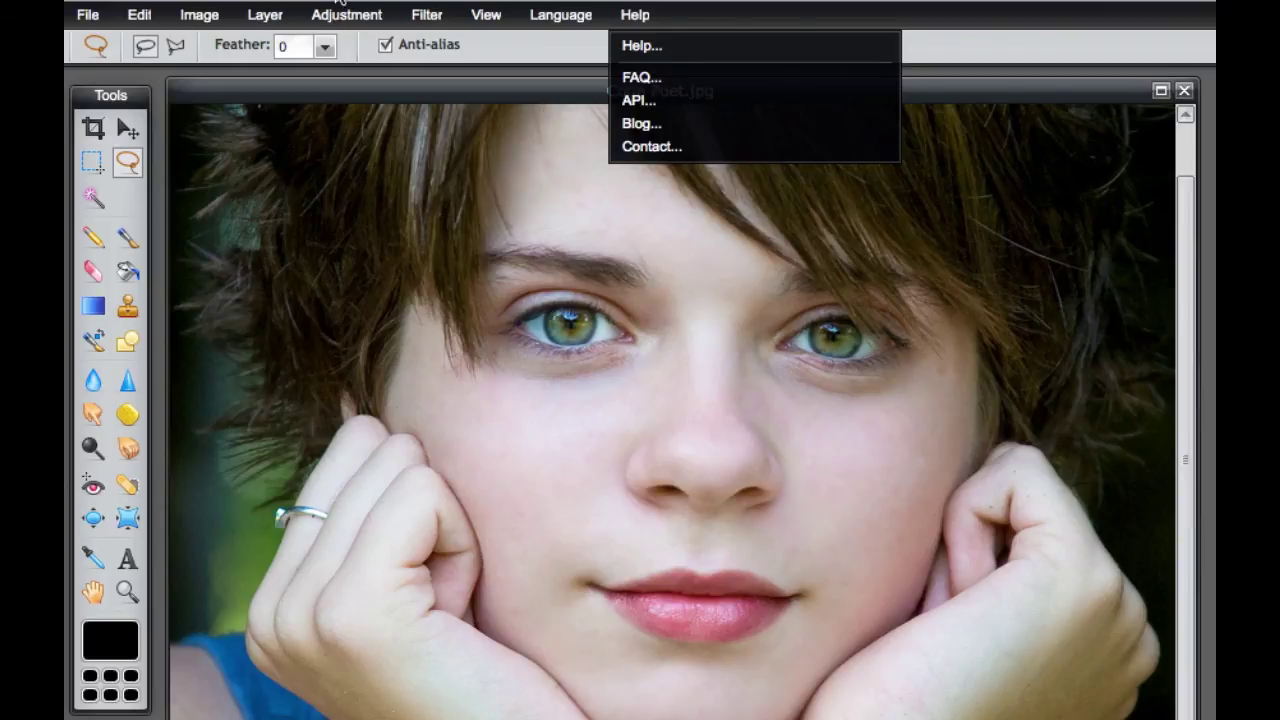
pyautogui.moveTo(88, 15)
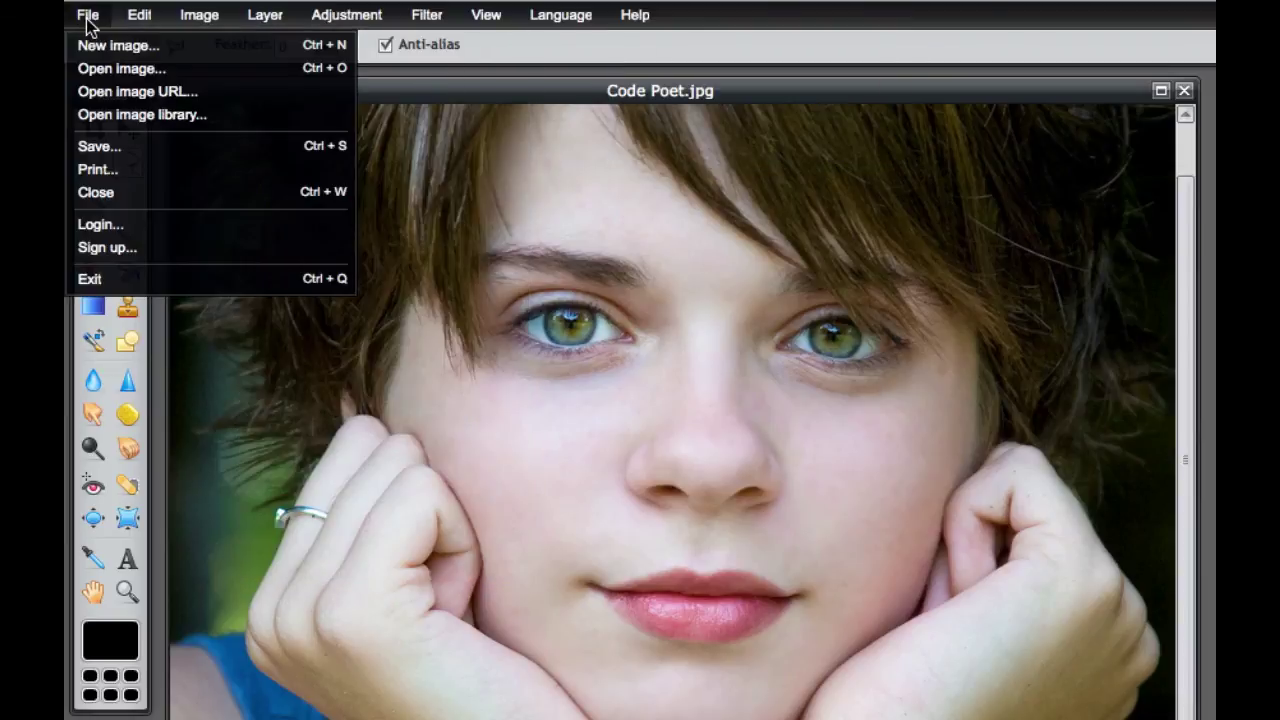